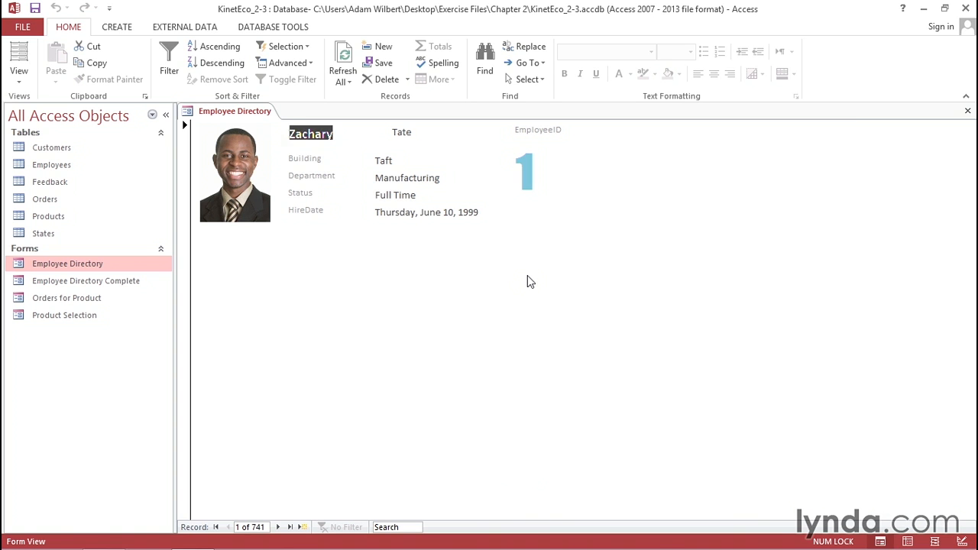
- Open the Employee Directory form in Design View
{"action": "left_click", "coordinate": [19, 76]}
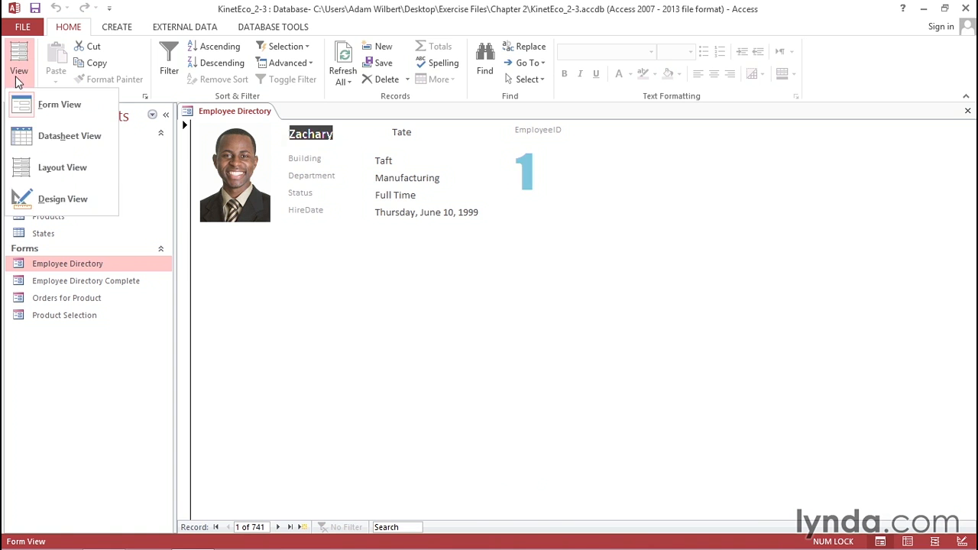
{"action": "left_click", "coordinate": [59, 198]}
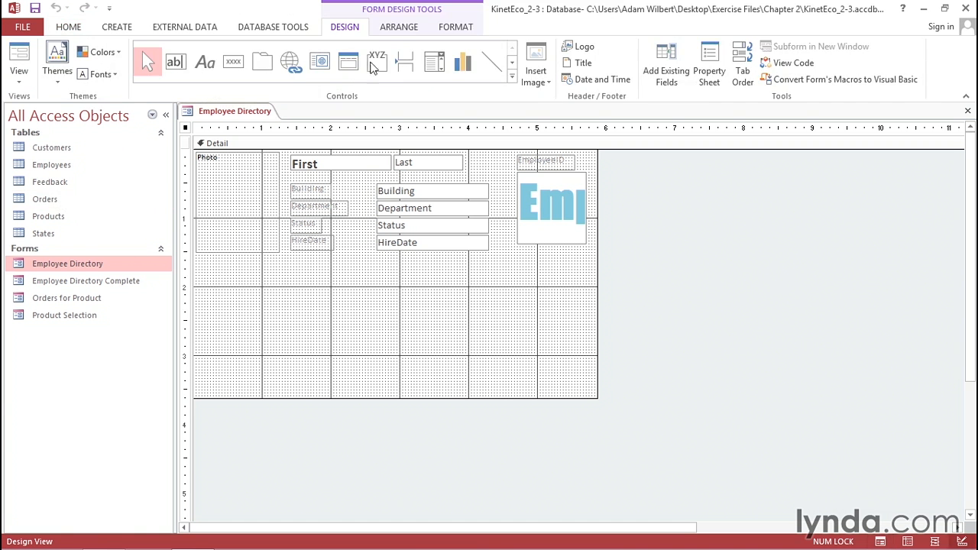
- Hide the grid and the ruler in the form's design surface
{"action": "left_click", "coordinate": [400, 29]}
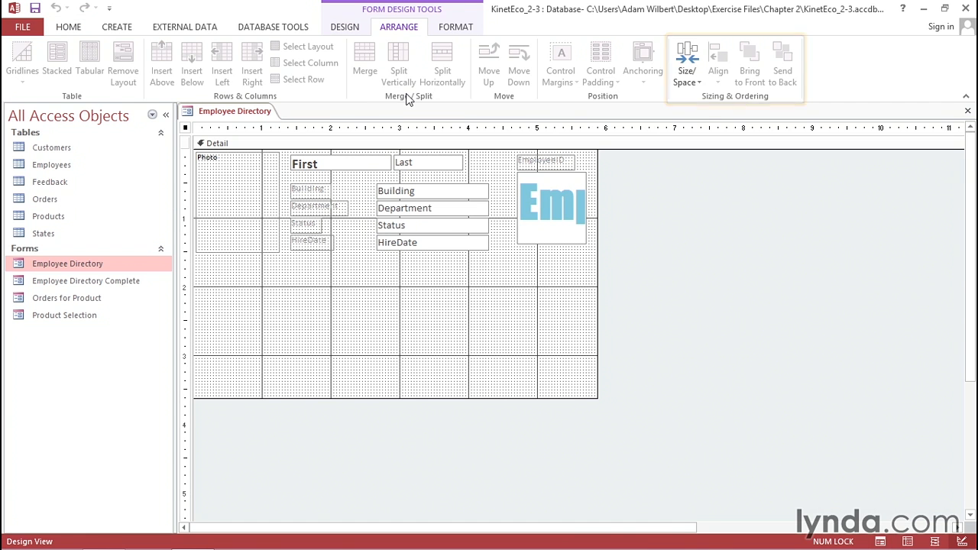
{"action": "left_click", "coordinate": [690, 84]}
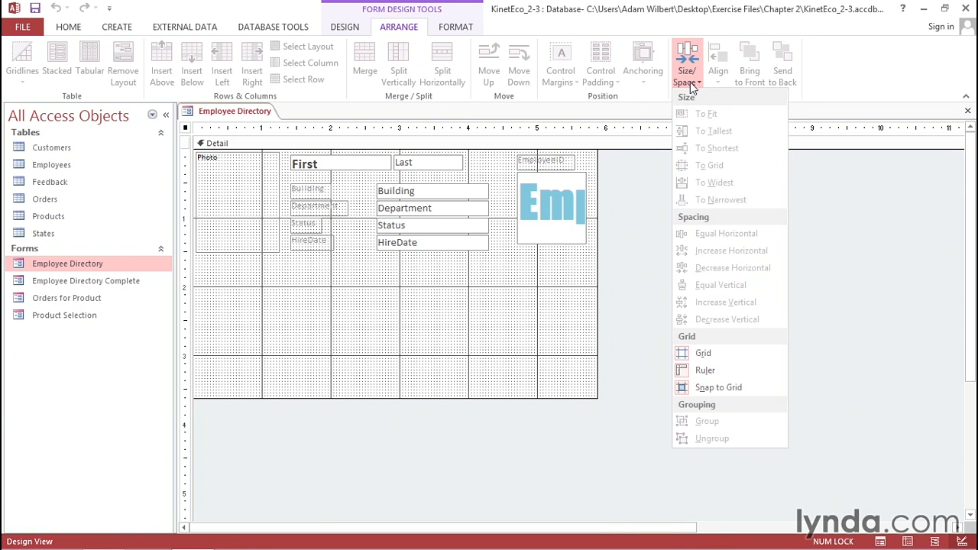
{"action": "left_click", "coordinate": [725, 360]}
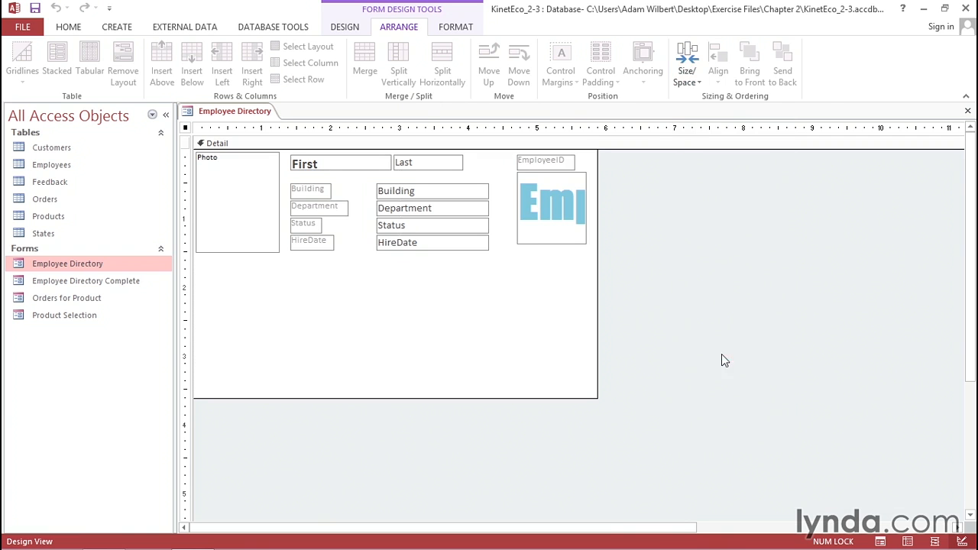
{"action": "left_click", "coordinate": [685, 76]}
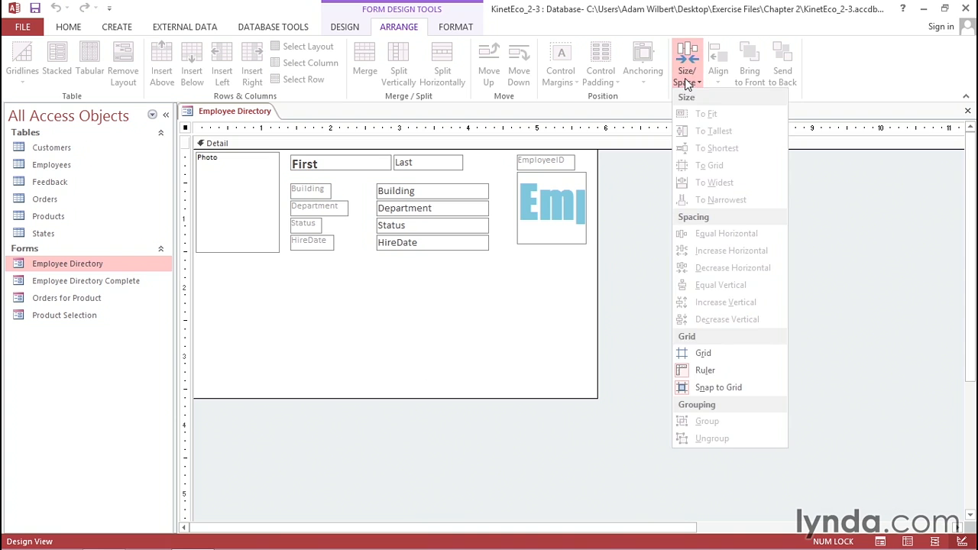
{"action": "left_click", "coordinate": [701, 372]}
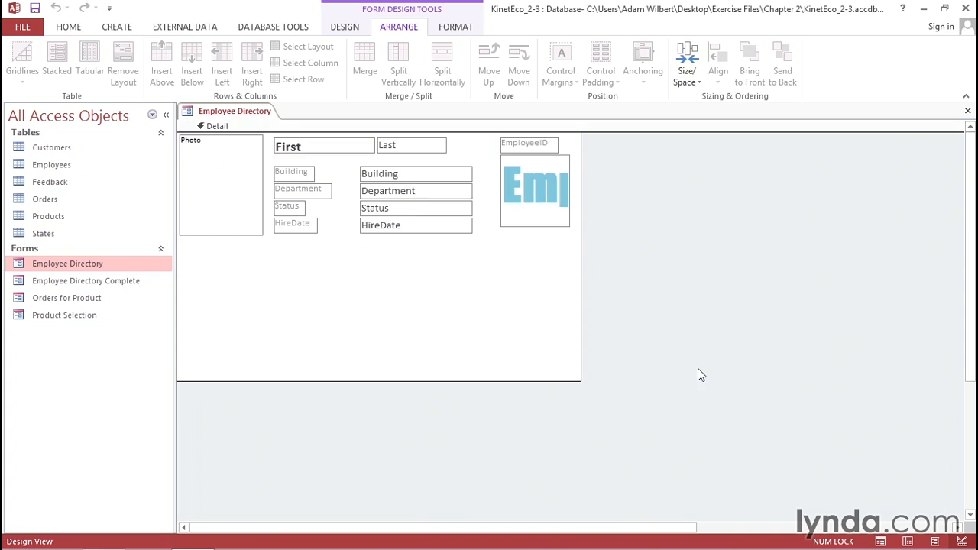
- Show the grid and the ruler again
{"action": "left_click", "coordinate": [686, 73]}
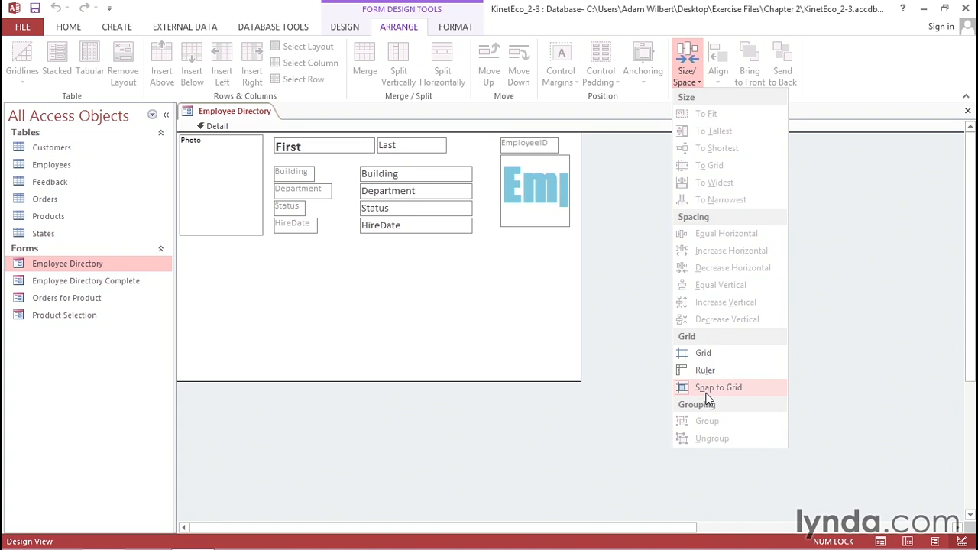
{"action": "left_click", "coordinate": [708, 353]}
{"action": "left_click", "coordinate": [688, 76]}
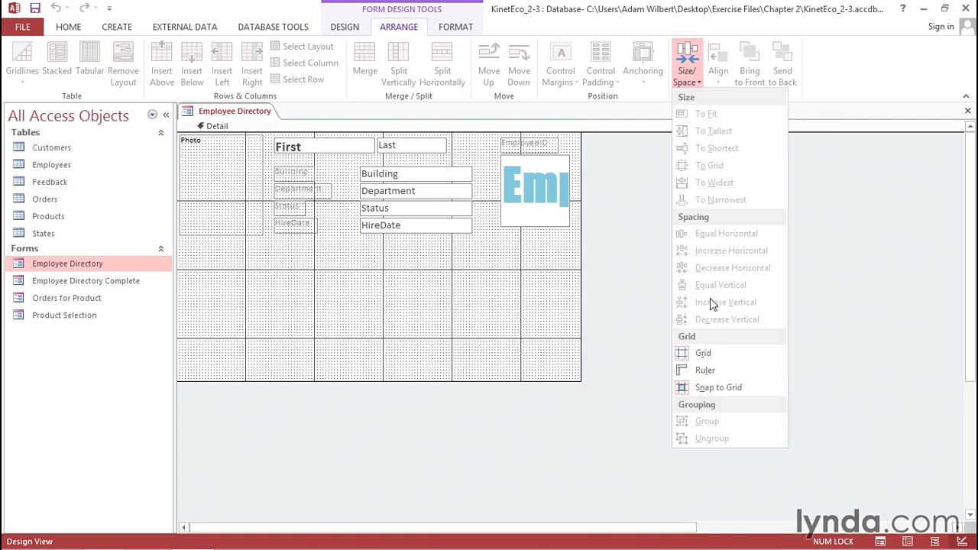
{"action": "left_click", "coordinate": [706, 370]}
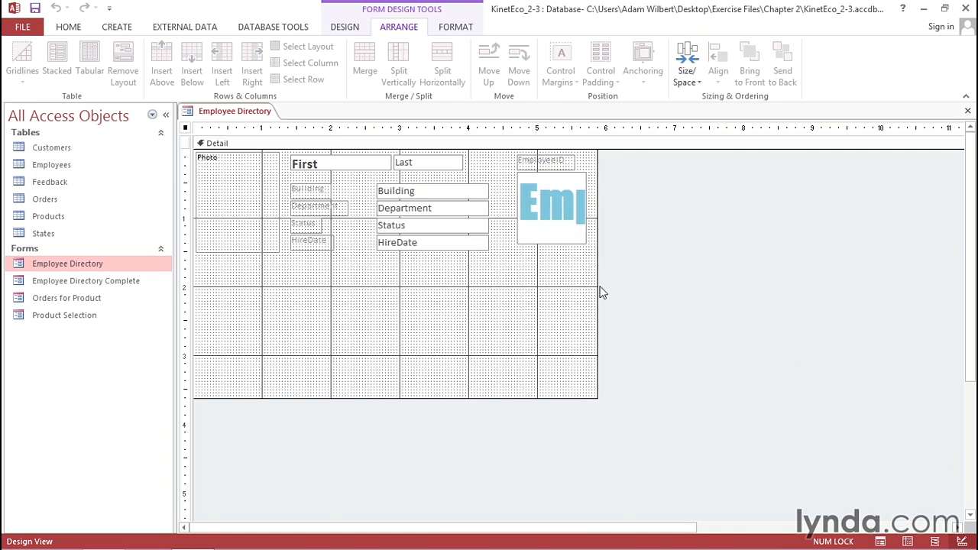
- Select the EmployeeID image control, turn off Snap to Grid, and nudge the control slightly
{"action": "left_click", "coordinate": [544, 190]}
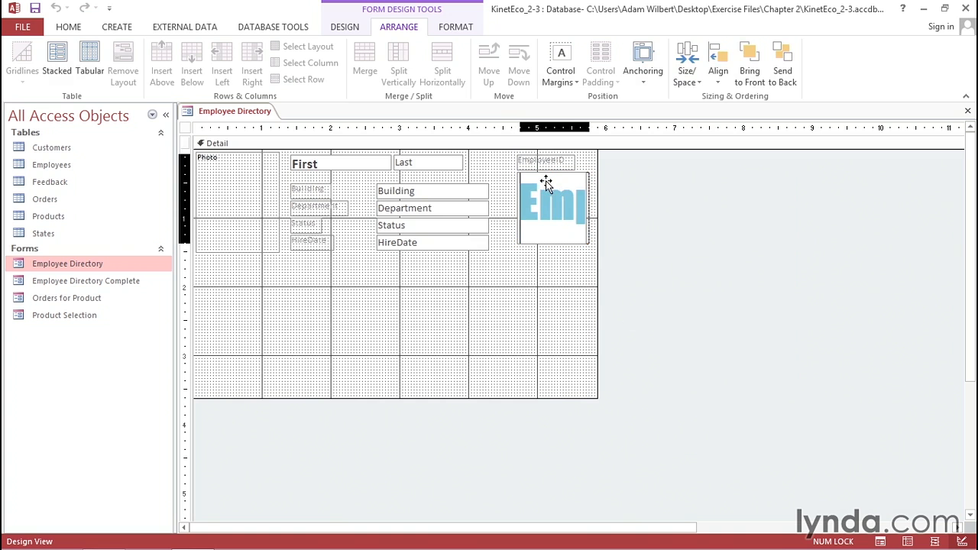
{"action": "left_click_drag", "start_coordinate": [547, 180], "coordinate": [543, 182]}
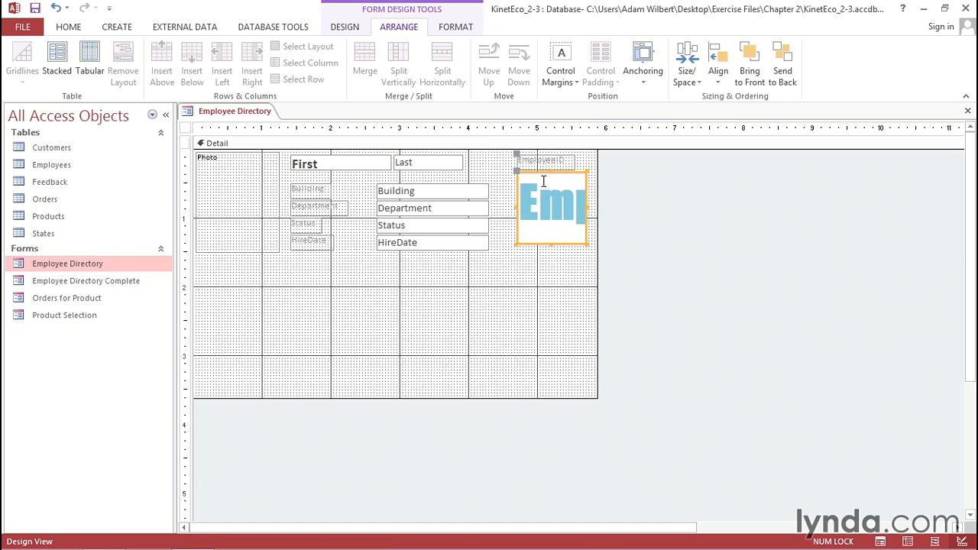
{"action": "left_click", "coordinate": [696, 79]}
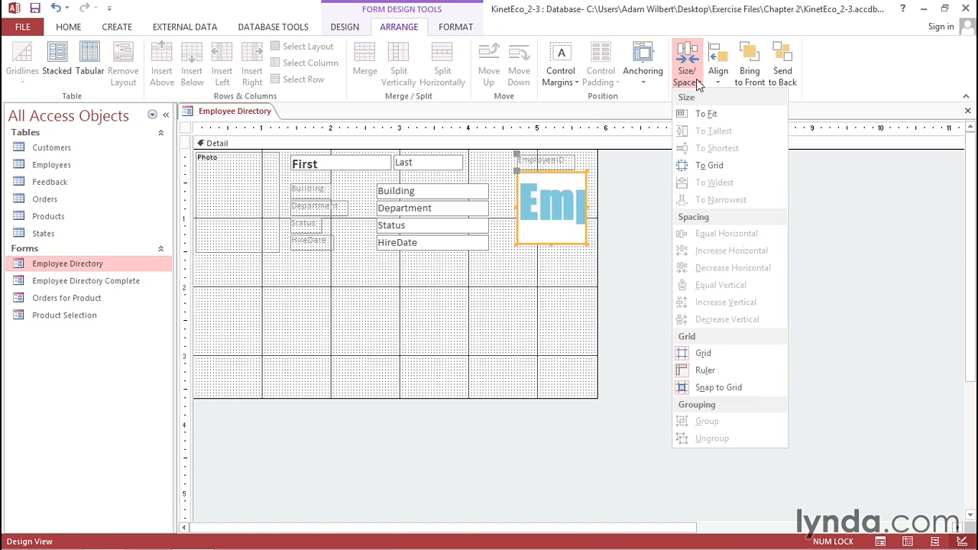
{"action": "left_click", "coordinate": [713, 389]}
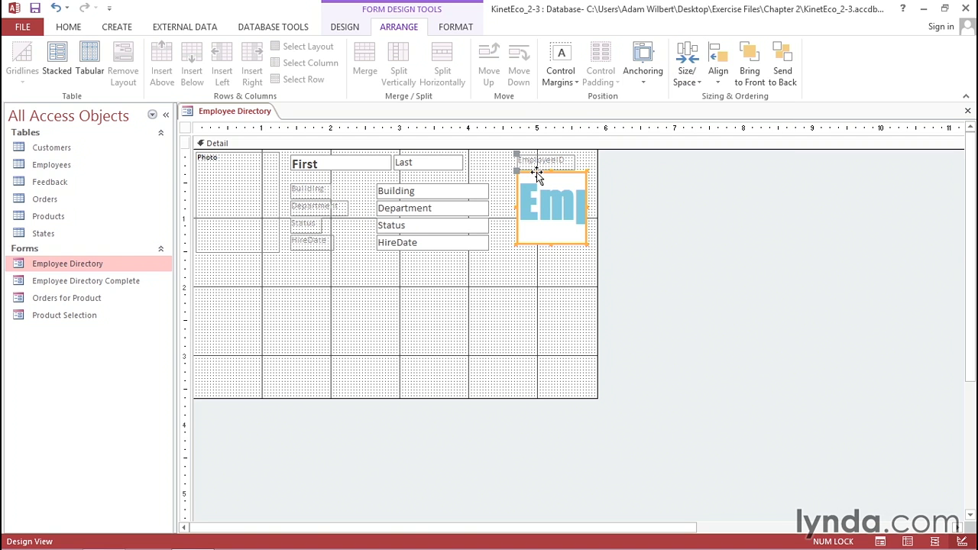
{"action": "left_click_drag", "start_coordinate": [537, 175], "coordinate": [538, 175]}
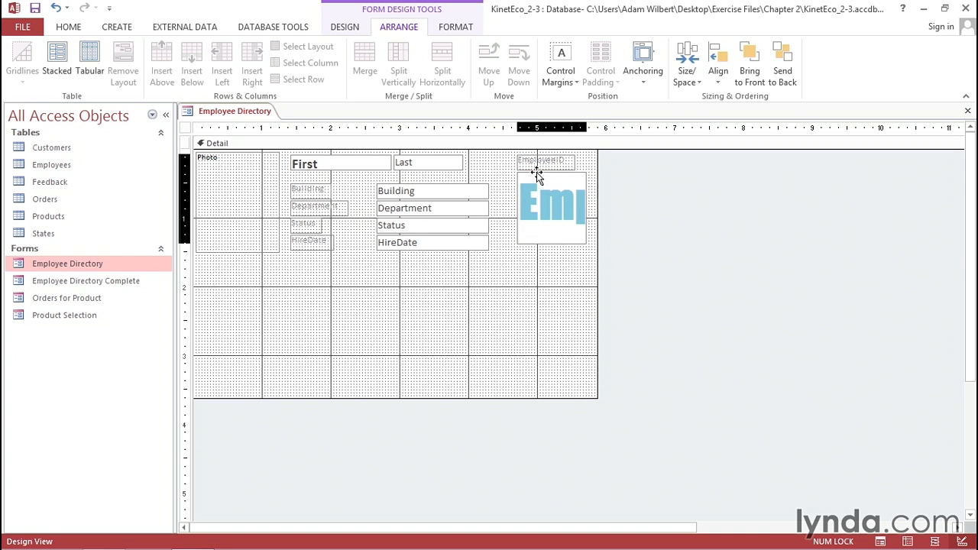
- Turn Snap to Grid back on
{"action": "left_click", "coordinate": [686, 73]}
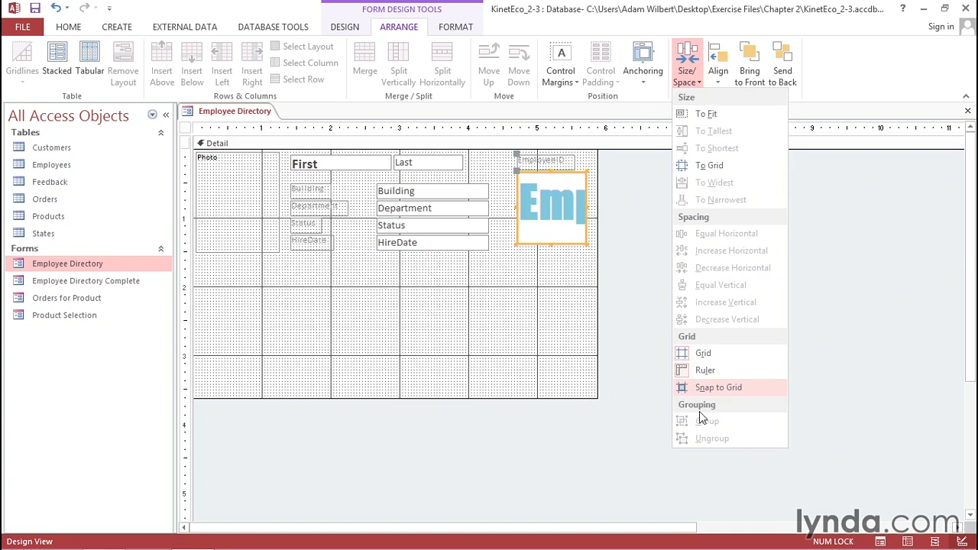
{"action": "left_click", "coordinate": [708, 387]}
{"action": "left_click", "coordinate": [685, 81]}
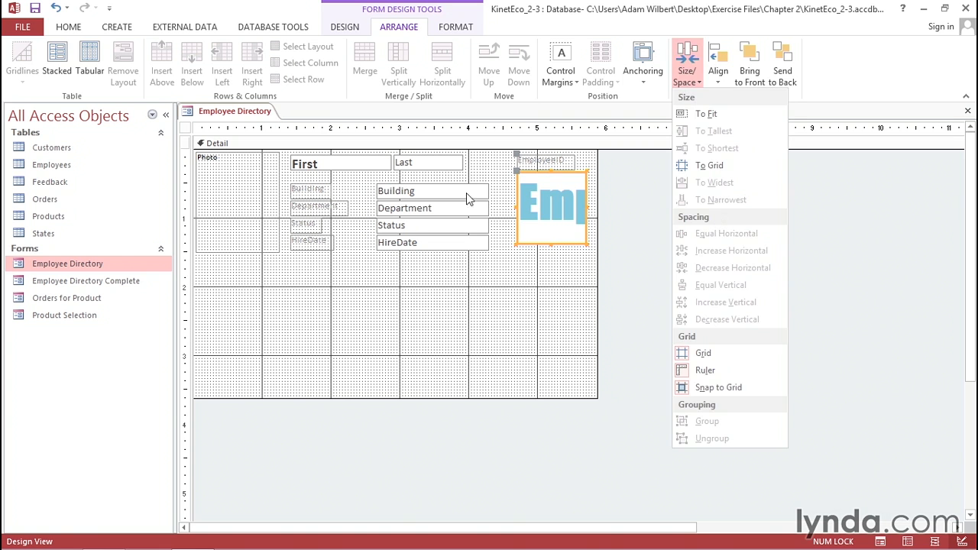
{"action": "left_click", "coordinate": [441, 195]}
- Narrow the Building text box by pulling in its edge
{"action": "left_click", "coordinate": [447, 193]}
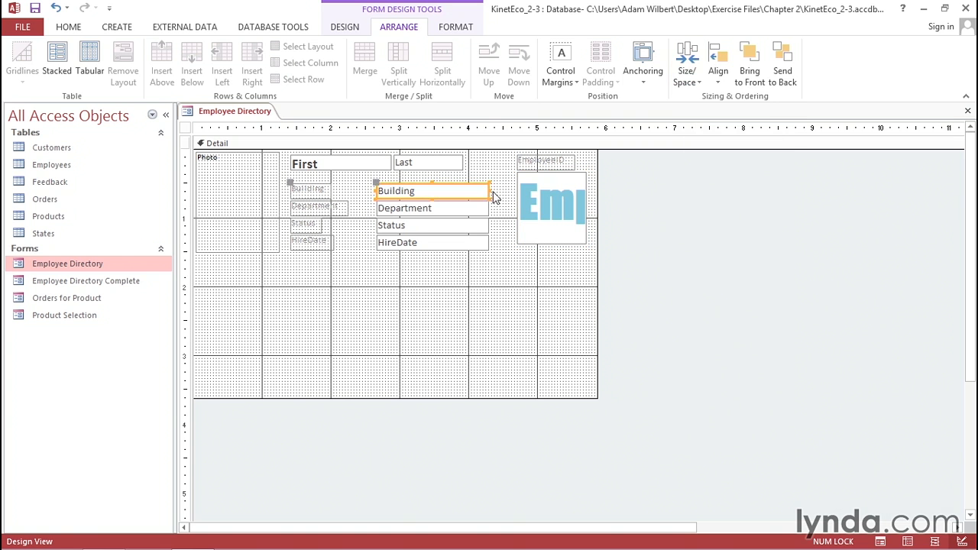
{"action": "left_click_drag", "start_coordinate": [487, 191], "coordinate": [470, 192]}
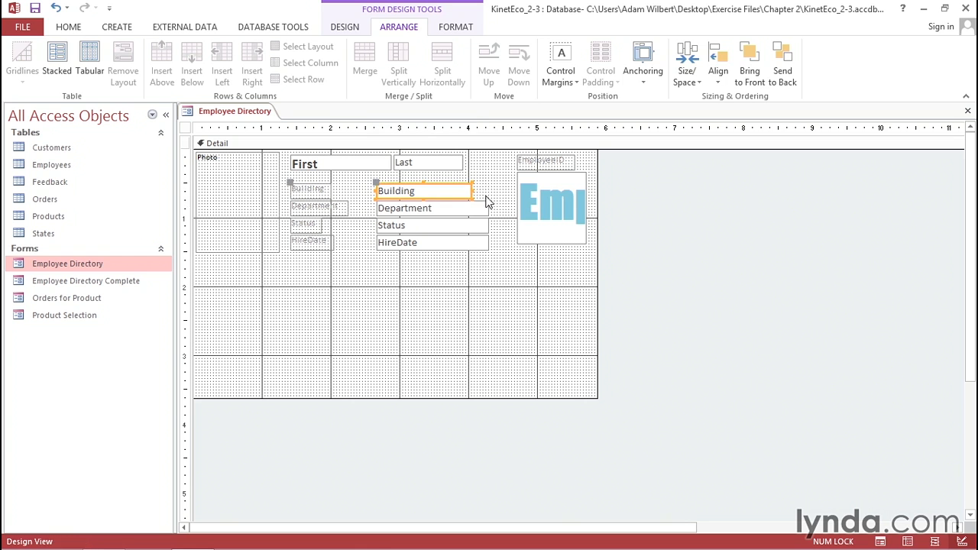
- Select the Building, Department, Status and HireDate text boxes and size them to the narrowest
{"action": "left_click", "coordinate": [443, 211], "text": "shift"}
{"action": "left_click", "coordinate": [443, 227], "text": "shift"}
{"action": "left_click", "coordinate": [444, 245], "text": "shift"}
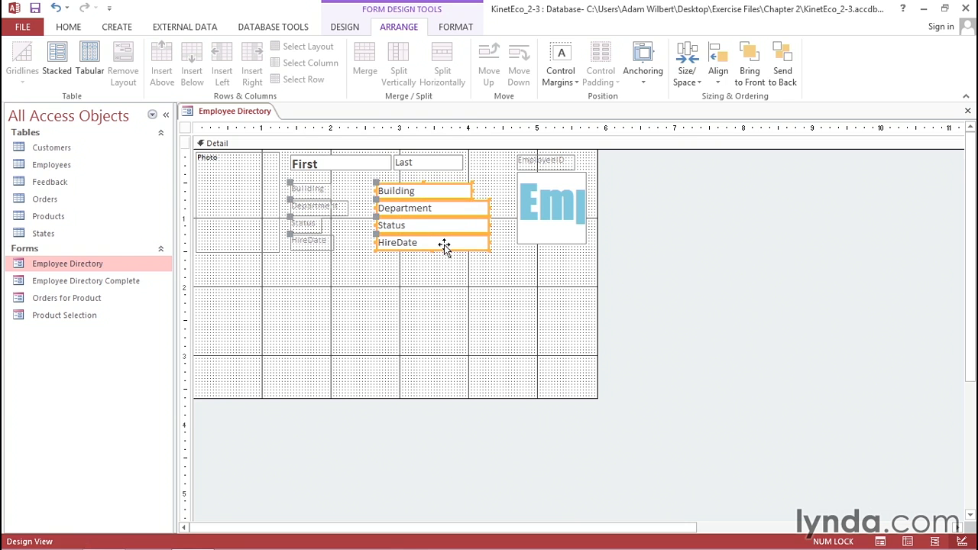
{"action": "left_click", "coordinate": [689, 83]}
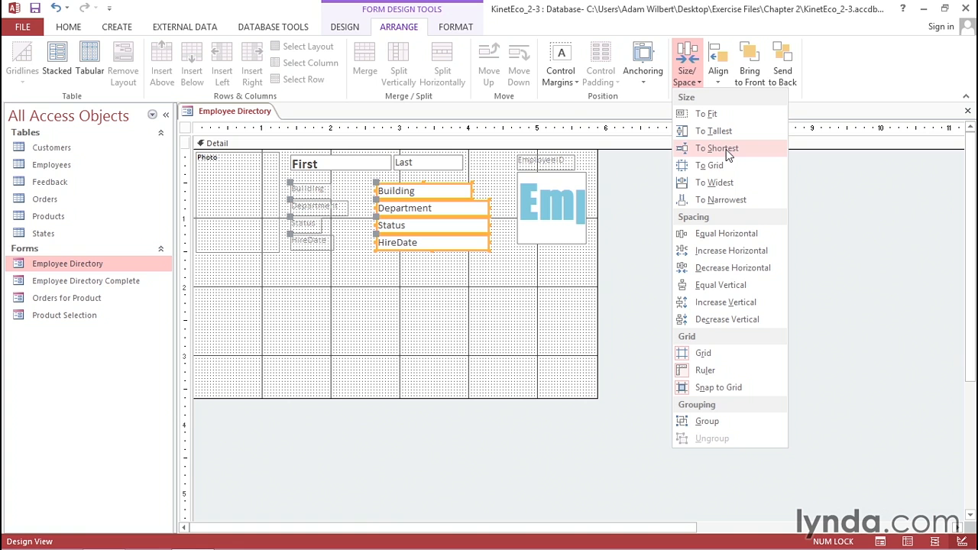
{"action": "left_click", "coordinate": [715, 200]}
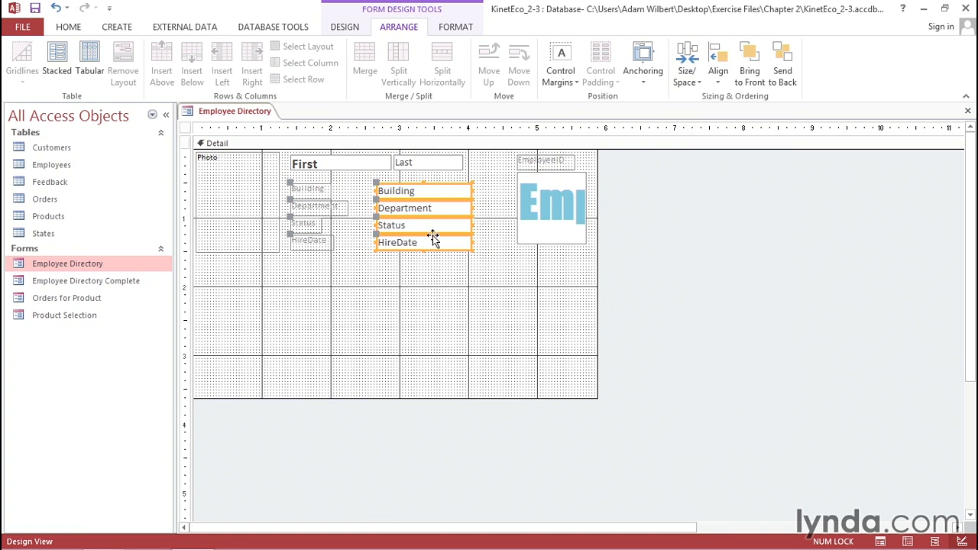
- Widen the Building text box beyond the other text boxes
{"action": "left_click", "coordinate": [489, 192]}
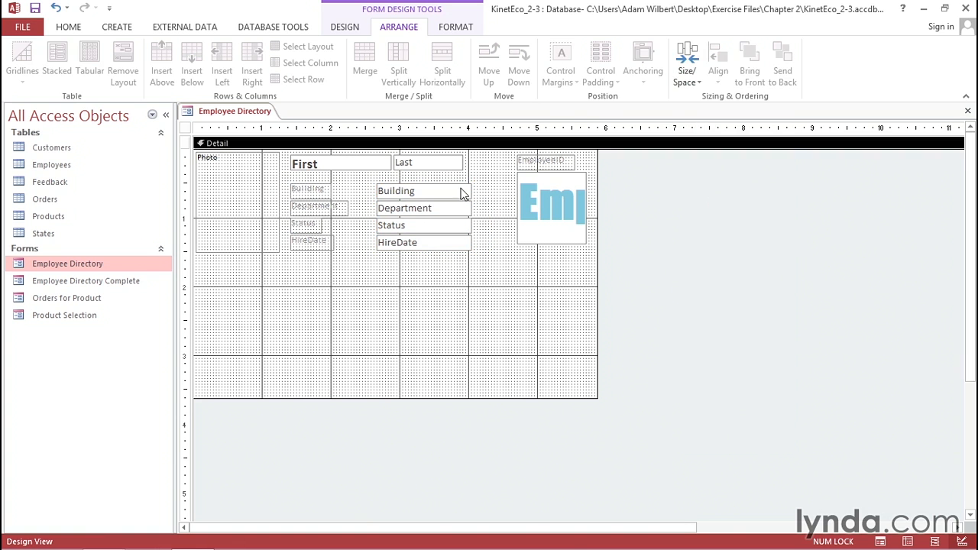
{"action": "left_click", "coordinate": [460, 191]}
{"action": "left_click_drag", "start_coordinate": [469, 190], "coordinate": [498, 191]}
- Select all four text boxes and size them to the widest
{"action": "left_click_drag", "start_coordinate": [466, 283], "coordinate": [435, 187]}
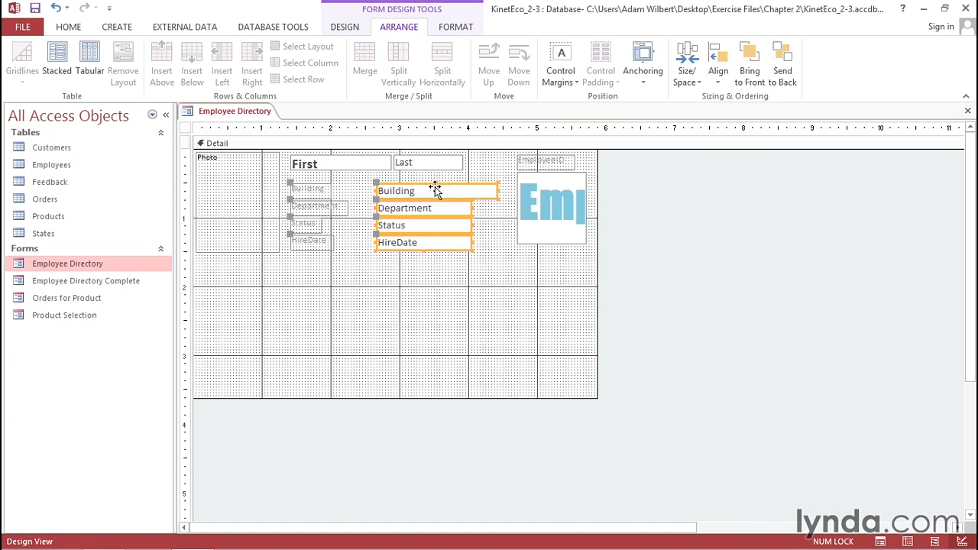
{"action": "left_click", "coordinate": [688, 65]}
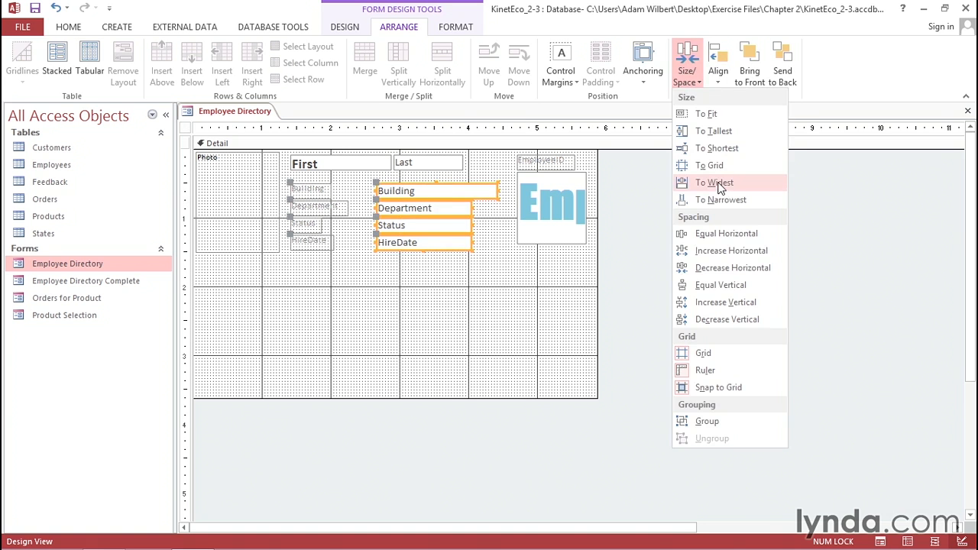
{"action": "left_click", "coordinate": [719, 185]}
- Increase the vertical spacing between the four selected text boxes
{"action": "left_click", "coordinate": [687, 77]}
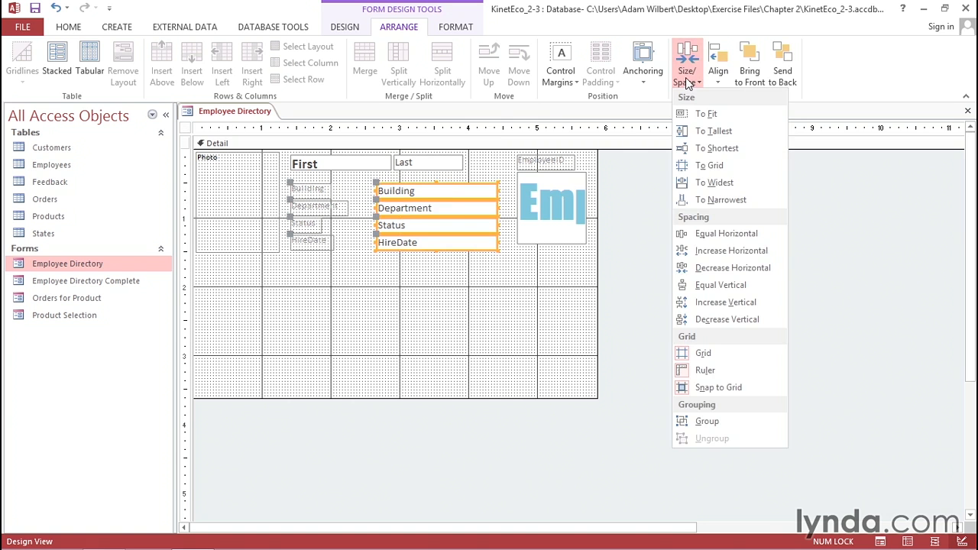
{"action": "left_click", "coordinate": [731, 305]}
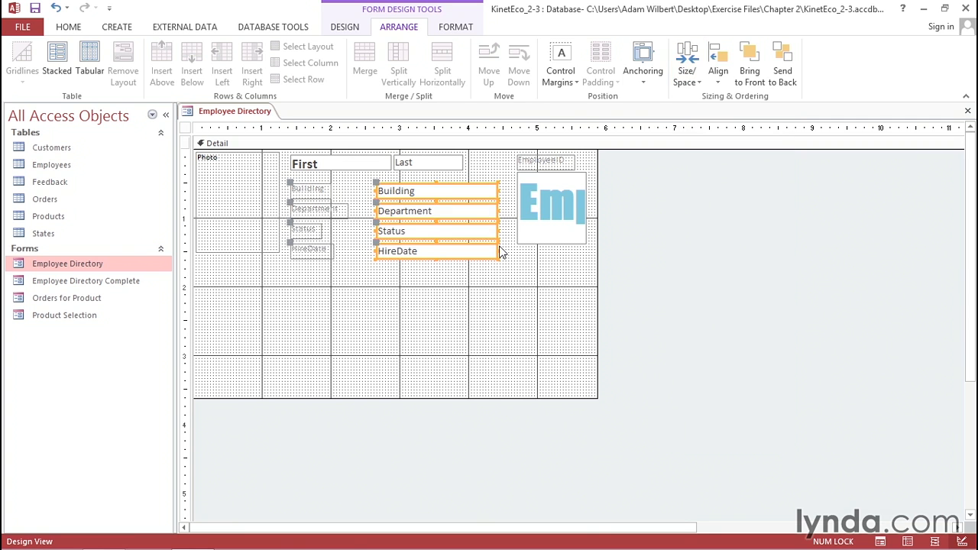
- Move the Building label right so it sits against its text box
{"action": "left_click", "coordinate": [721, 86]}
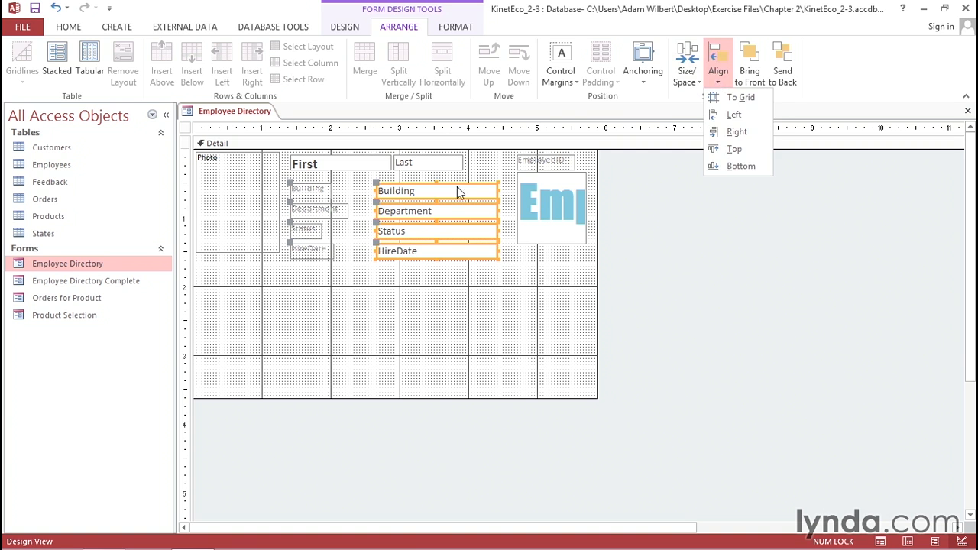
{"action": "left_click", "coordinate": [311, 193]}
{"action": "left_click", "coordinate": [311, 192]}
{"action": "left_click_drag", "start_coordinate": [290, 184], "coordinate": [331, 184]}
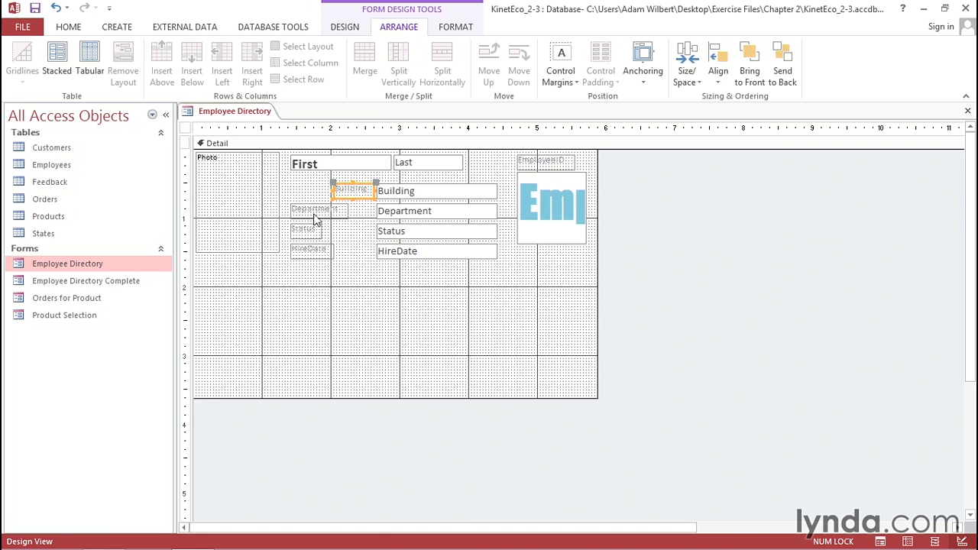
- Select the four field labels and align them to the right
{"action": "left_click_drag", "start_coordinate": [307, 281], "coordinate": [350, 191]}
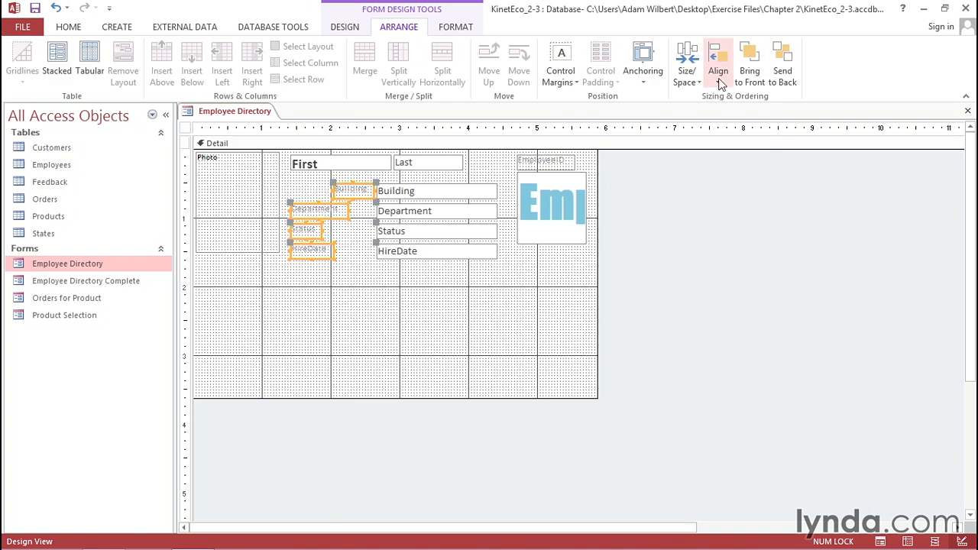
{"action": "left_click", "coordinate": [718, 77]}
{"action": "left_click", "coordinate": [726, 131]}
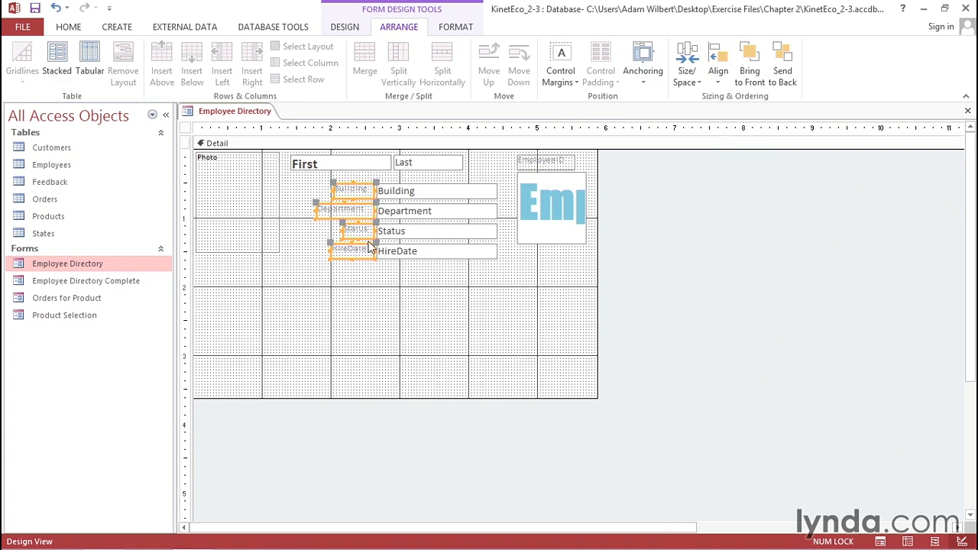
- Right-align the text inside the four selected labels
{"action": "left_click", "coordinate": [455, 29]}
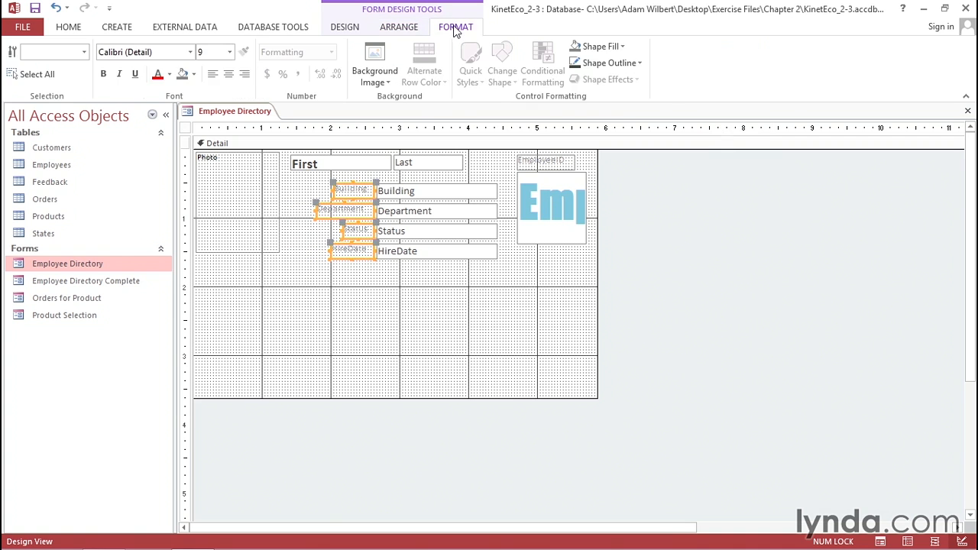
{"action": "left_click", "coordinate": [245, 82]}
{"action": "left_click", "coordinate": [70, 29]}
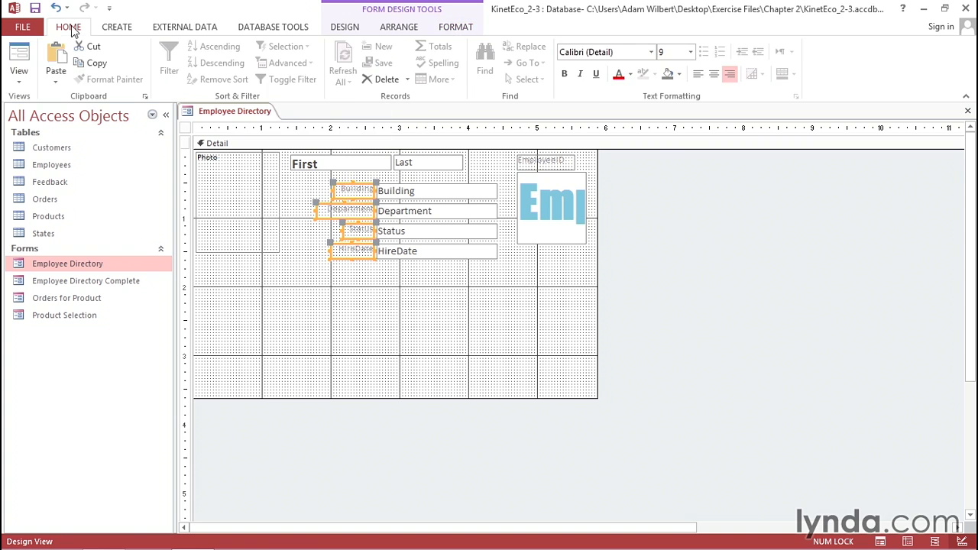
- Preview the form in Form View, then return to Design View and select the EmployeeID control
{"action": "left_click", "coordinate": [19, 57]}
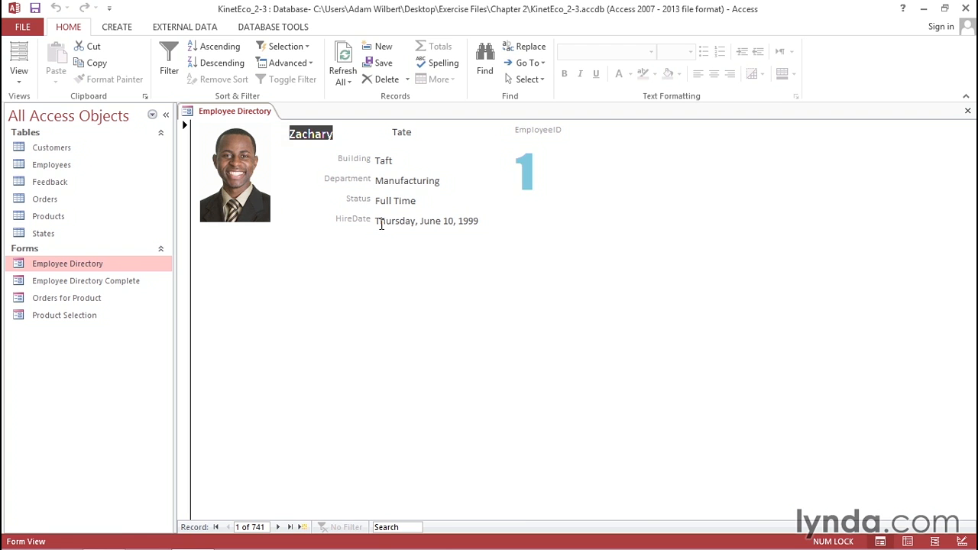
{"action": "left_click", "coordinate": [15, 83]}
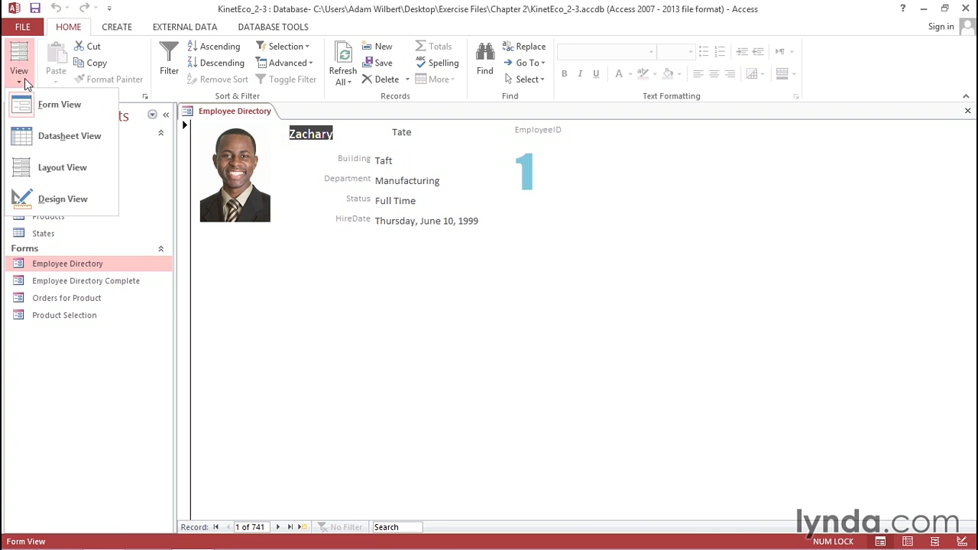
{"action": "left_click", "coordinate": [40, 199]}
{"action": "left_click", "coordinate": [532, 202]}
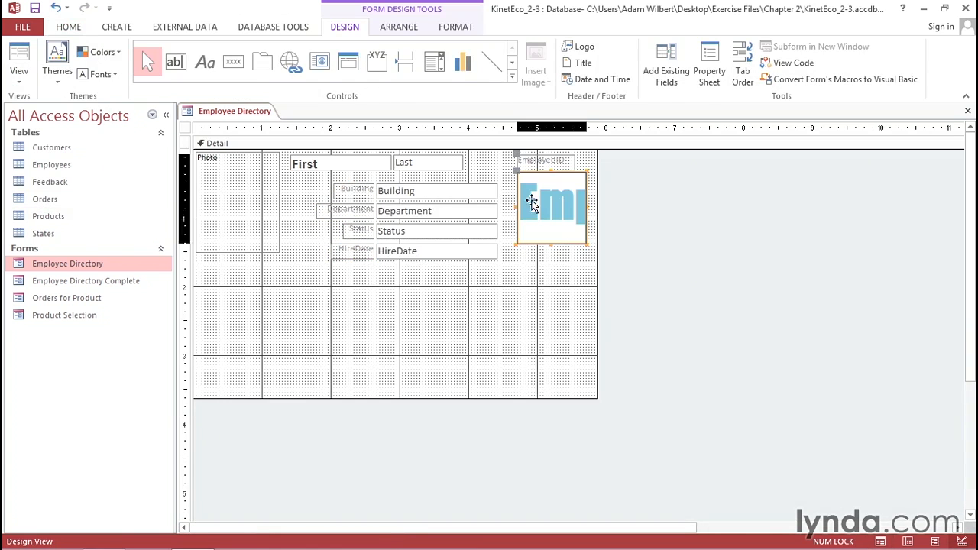
- Set the shape fill of the selected EmployeeID control to Transparent
{"action": "left_click", "coordinate": [464, 28]}
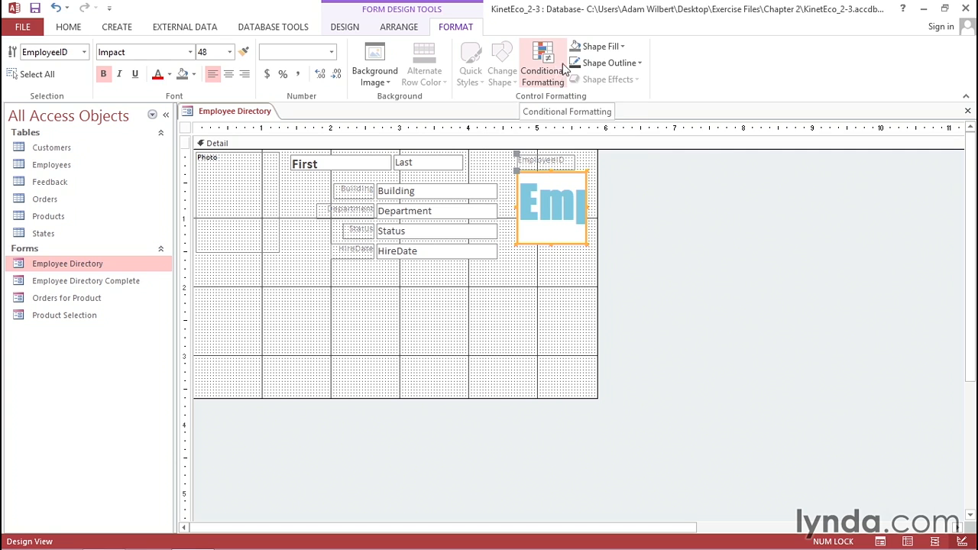
{"action": "left_click", "coordinate": [617, 45]}
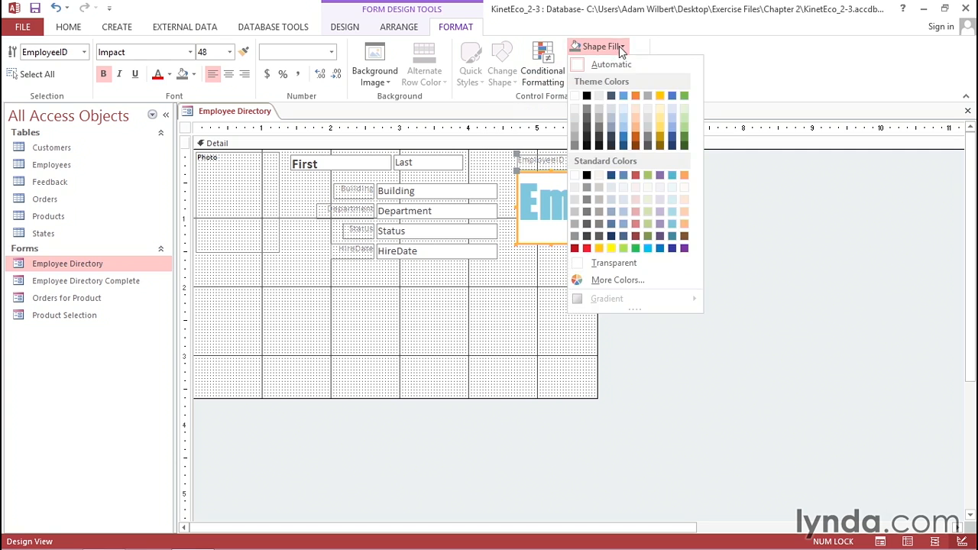
{"action": "left_click", "coordinate": [615, 263]}
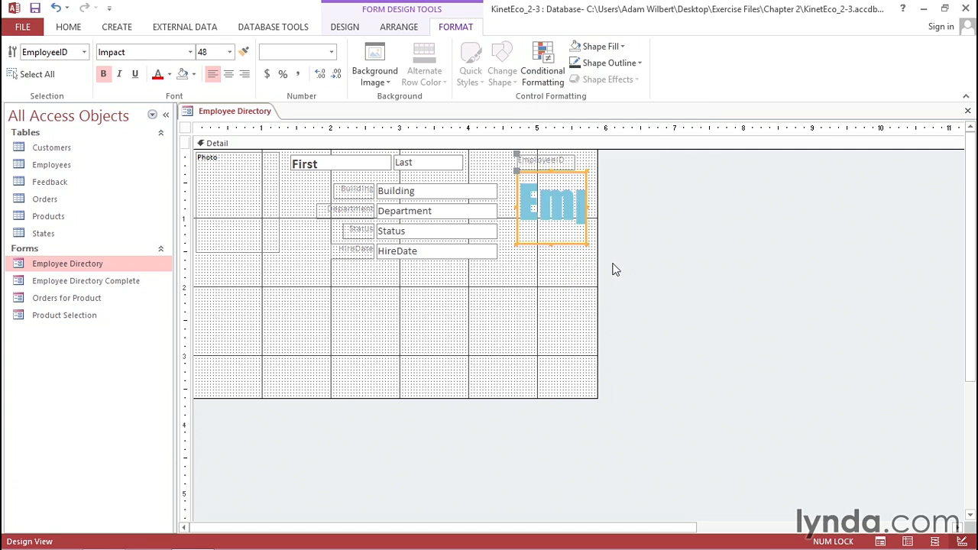
- Move the EmployeeID control and its label on top of the photo, then preview in Form View and return to Design View
{"action": "left_click", "coordinate": [541, 174]}
{"action": "left_click_drag", "start_coordinate": [489, 282], "coordinate": [217, 204]}
{"action": "left_click", "coordinate": [67, 28]}
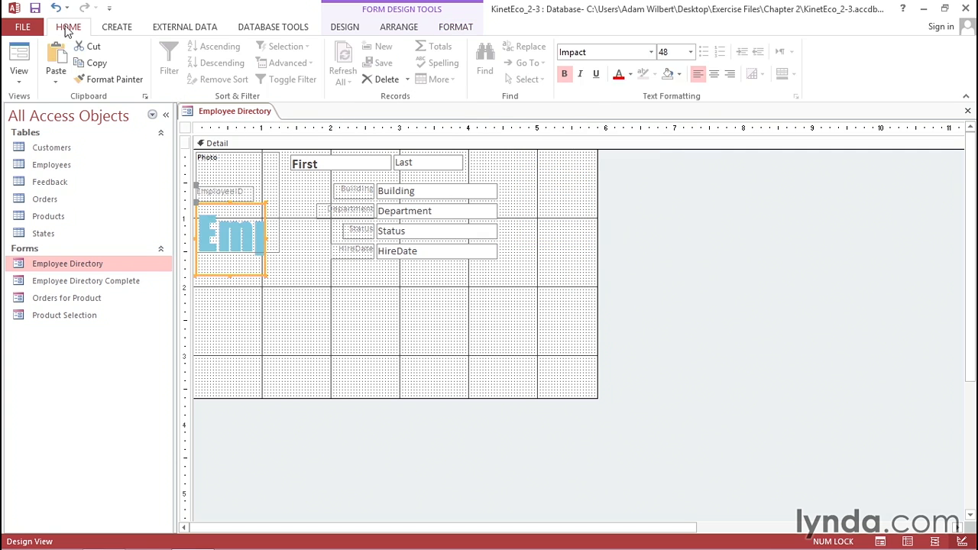
{"action": "left_click", "coordinate": [19, 58]}
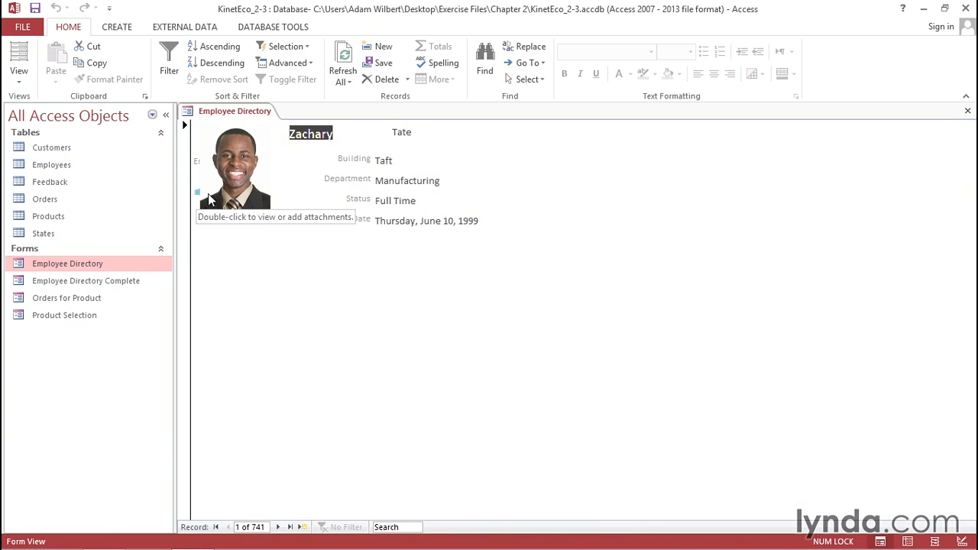
{"action": "left_click", "coordinate": [16, 80]}
{"action": "left_click", "coordinate": [53, 199]}
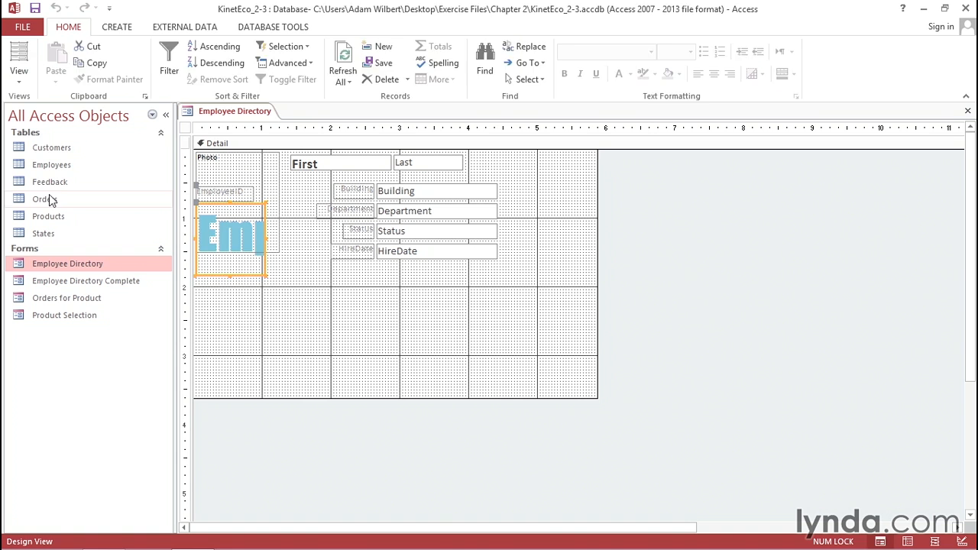
- Bring the EmployeeID control to the front, in front of the photo
{"action": "left_click", "coordinate": [240, 234]}
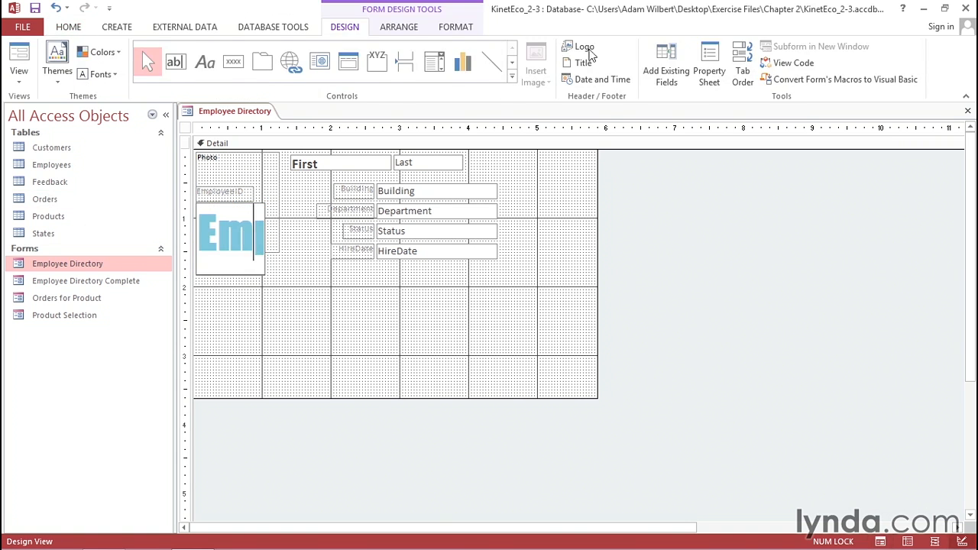
{"action": "left_click", "coordinate": [412, 30]}
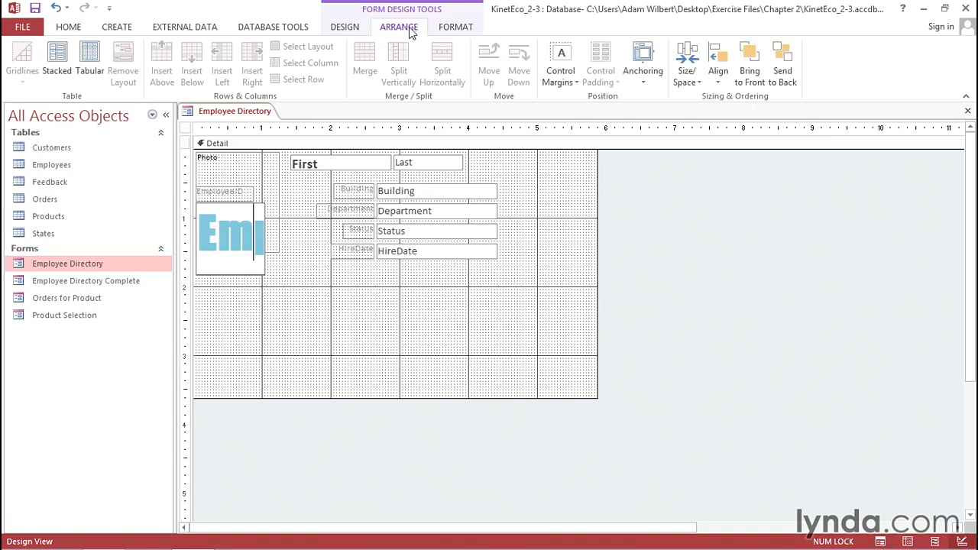
{"action": "left_click", "coordinate": [747, 79]}
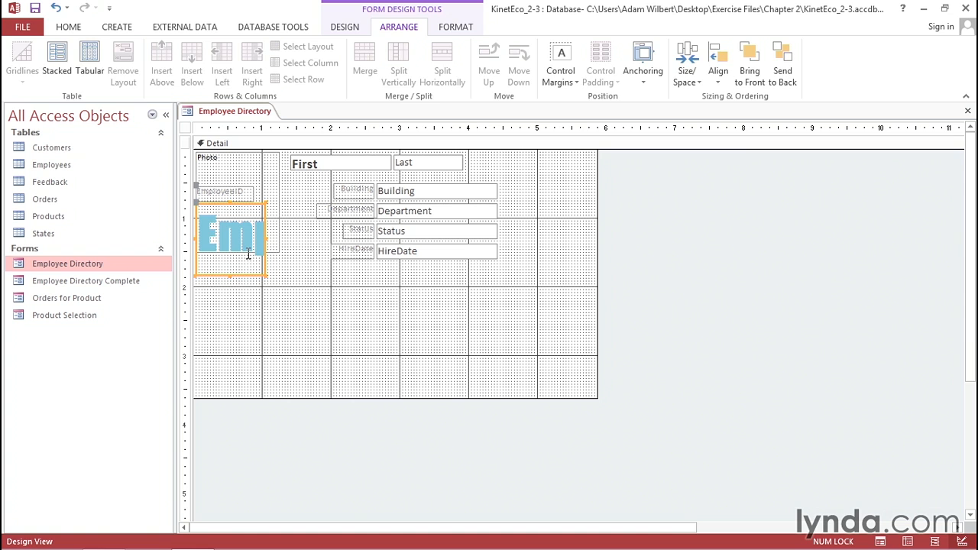
- Preview the form in Form View and step forward through several employee records
{"action": "left_click", "coordinate": [74, 30]}
{"action": "left_click", "coordinate": [19, 55]}
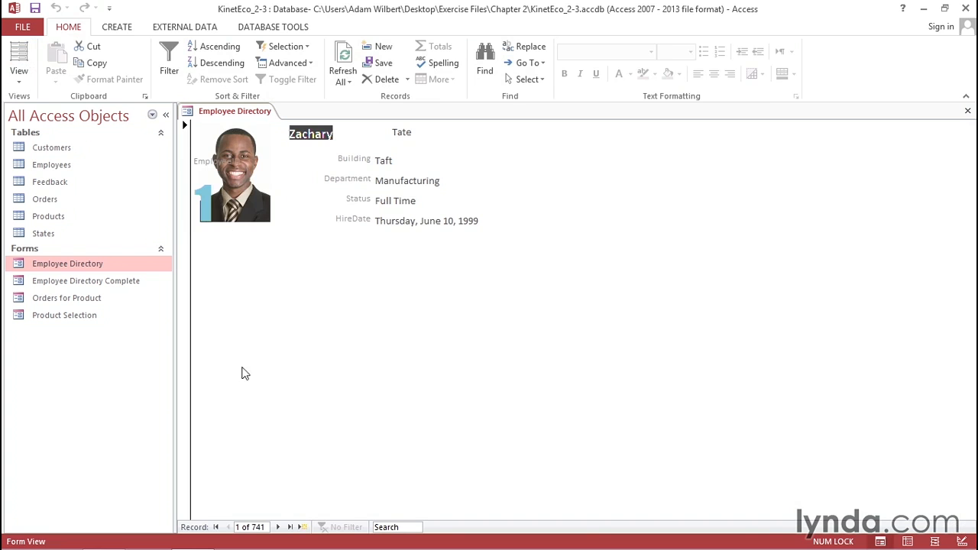
{"action": "left_click", "coordinate": [278, 527]}
{"action": "left_click", "coordinate": [278, 527]}
{"action": "left_click", "coordinate": [278, 527]}
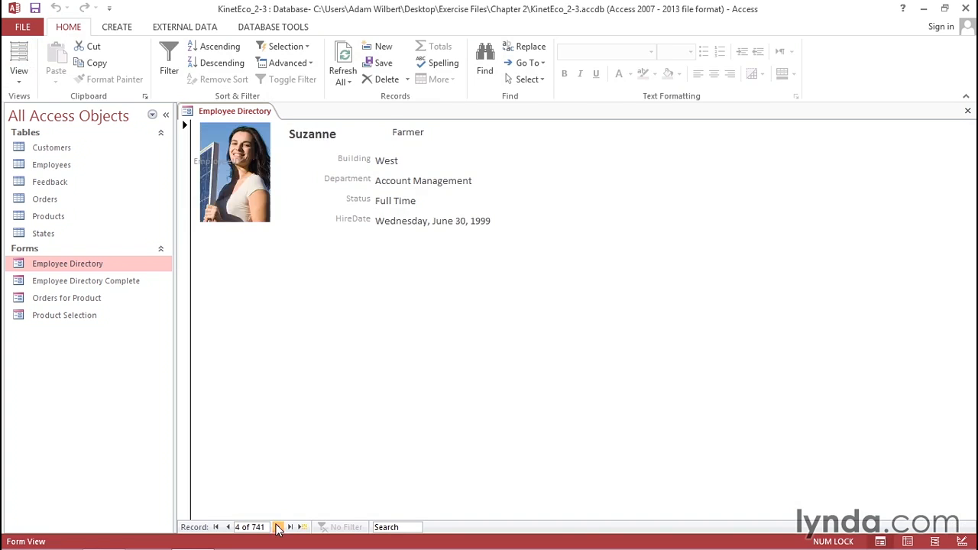
{"action": "left_click", "coordinate": [278, 527]}
- Return to Design View and move the EmployeeID control back to the upper right beside the Last field
{"action": "left_click", "coordinate": [19, 77]}
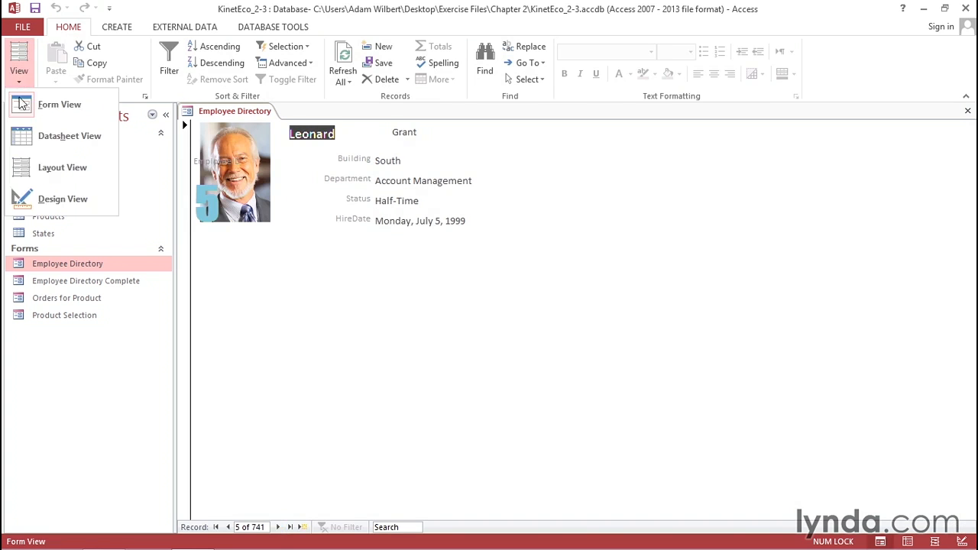
{"action": "left_click", "coordinate": [46, 199]}
{"action": "left_click_drag", "start_coordinate": [218, 207], "coordinate": [541, 180]}
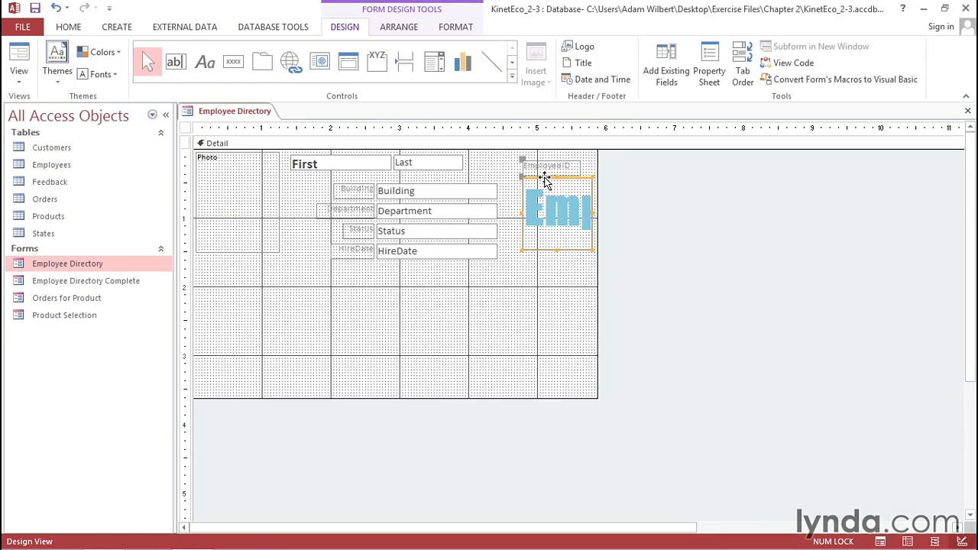